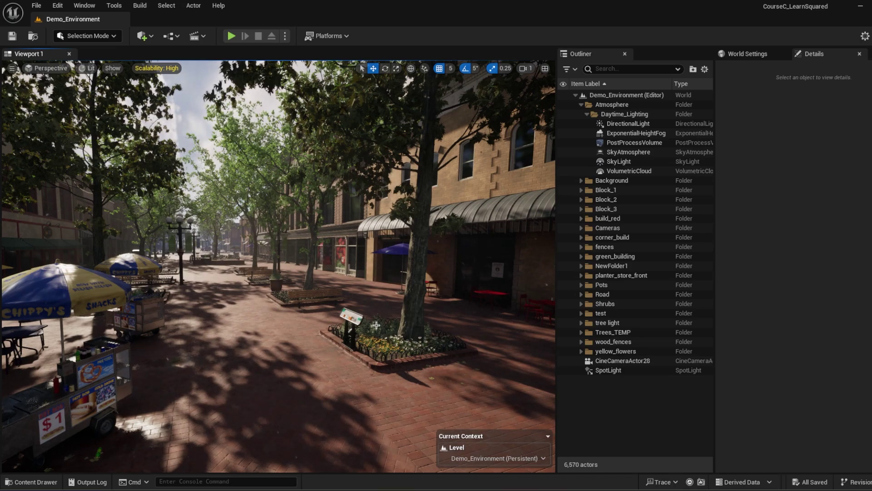
right_drag(278, 266, 436, 266)
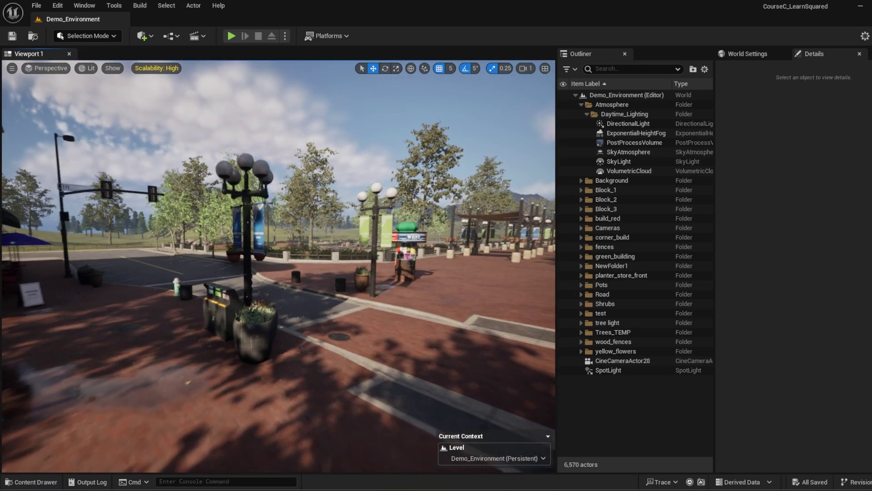
right_drag(278, 266, 49, 267)
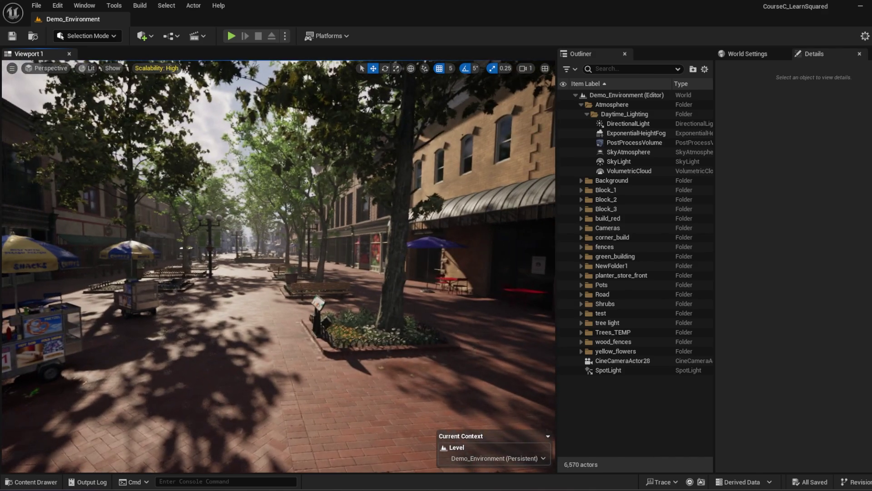
key(w)
right_drag(278, 266, 291, 251)
key(s)
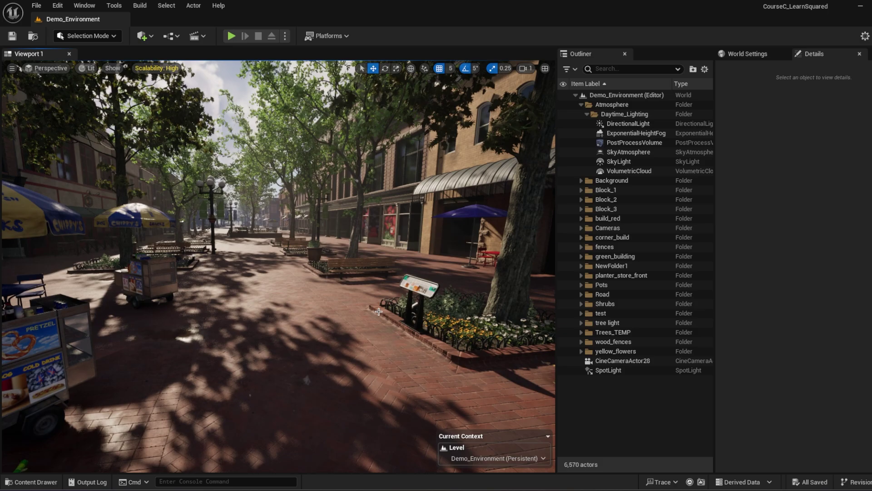
right_drag(379, 311, 420, 277)
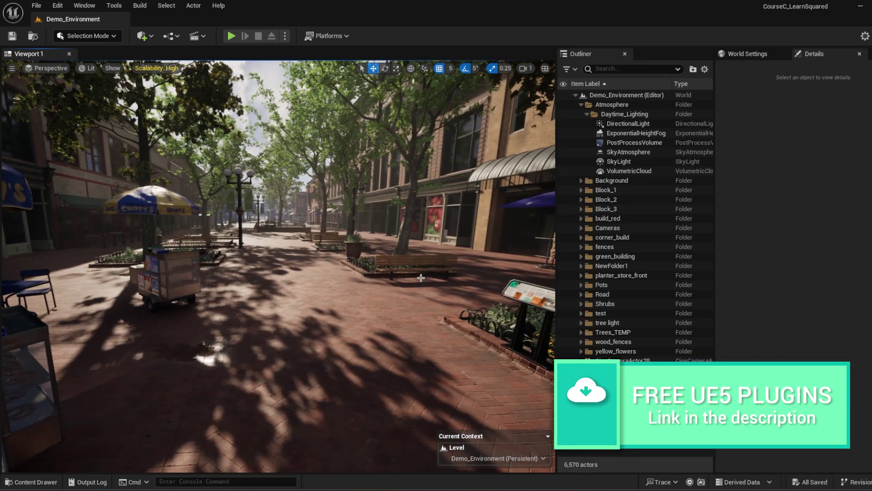
- Reset the PostProcessVolume's Global color grading to default and enable its Color Grading LUT override under Misc
click(618, 144)
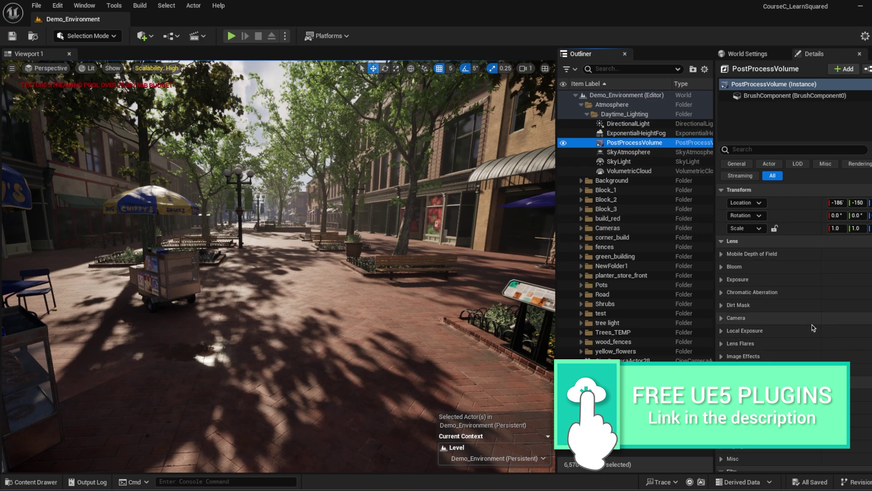
scroll(768, 254, down, 5)
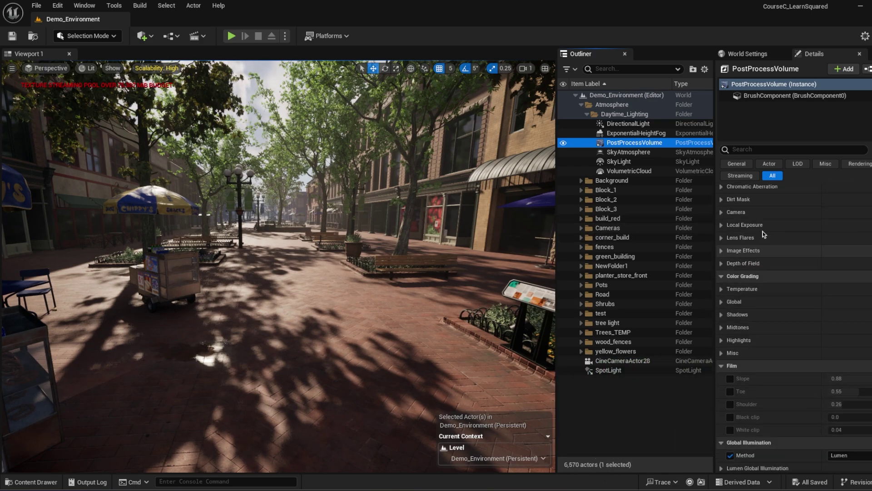
scroll(749, 248, down, 2)
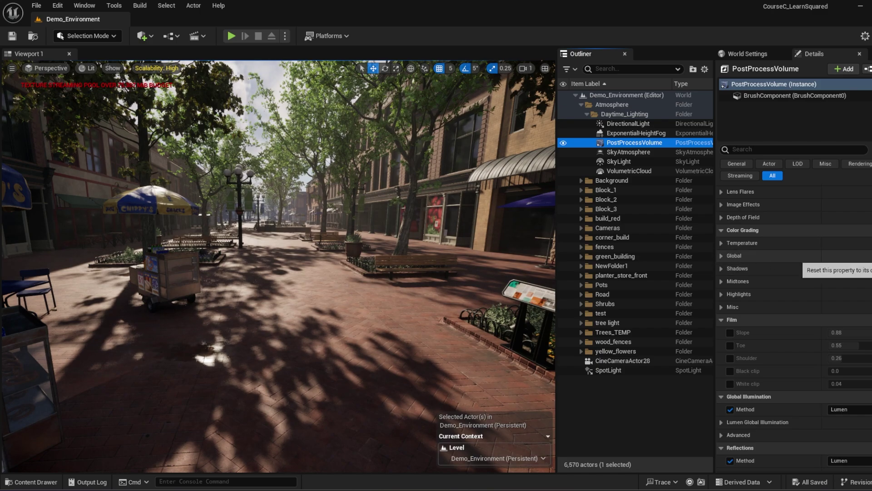
click(869, 256)
right_drag(383, 254, 403, 231)
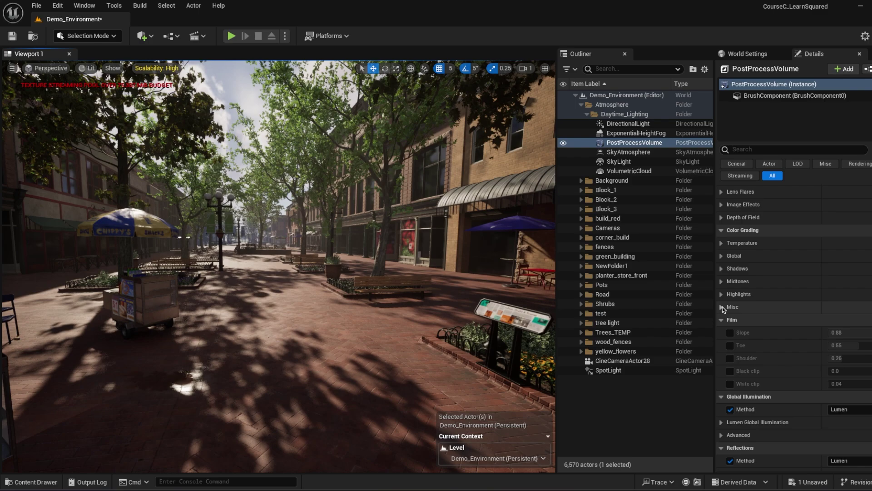
click(722, 308)
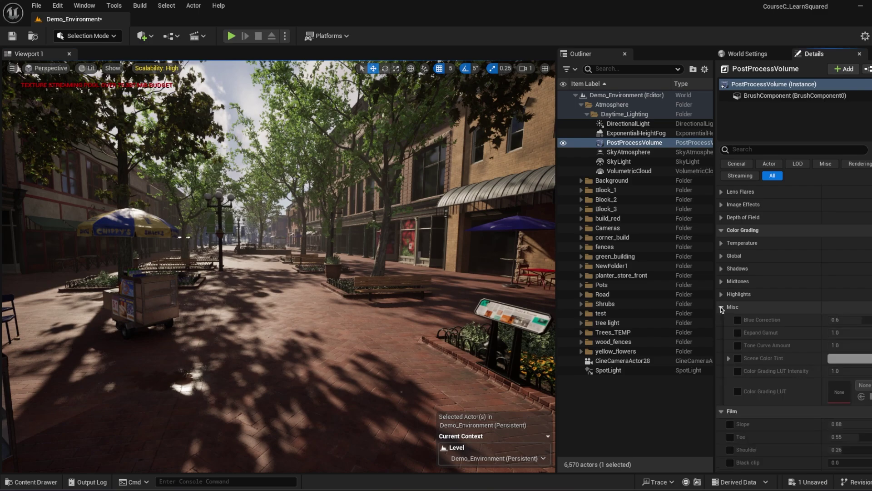
click(737, 391)
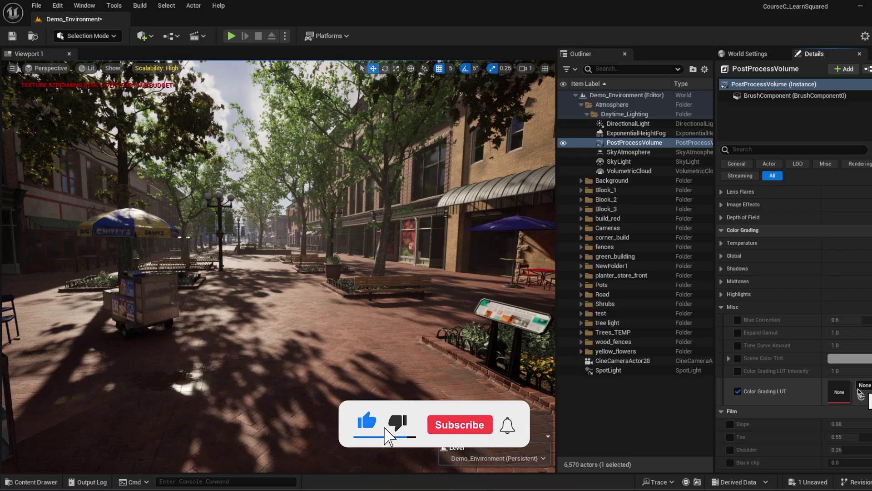
- Try the LUT_Afternoon, LUT_Daytime, LUT_Morning and LUT_Night textures as the Color Grading LUT, and reset the LUT to None
click(864, 385)
text(LUT)
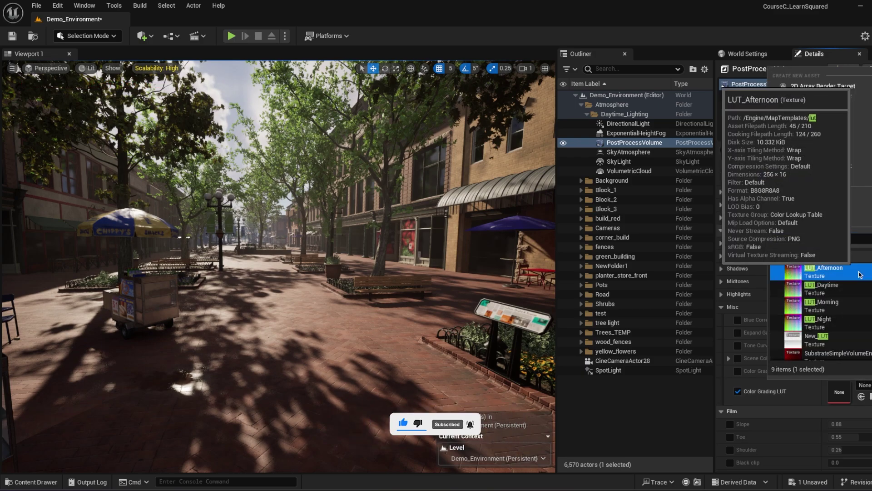
click(823, 271)
click(864, 384)
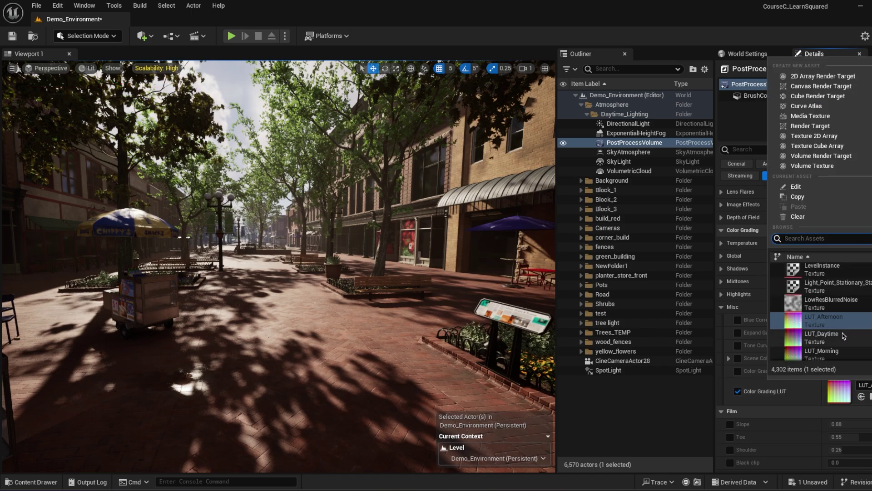
click(827, 335)
click(865, 385)
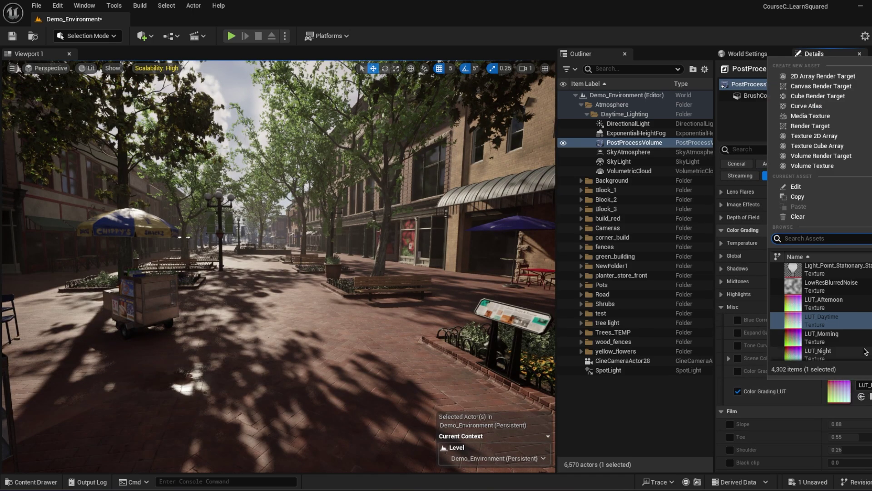
click(800, 344)
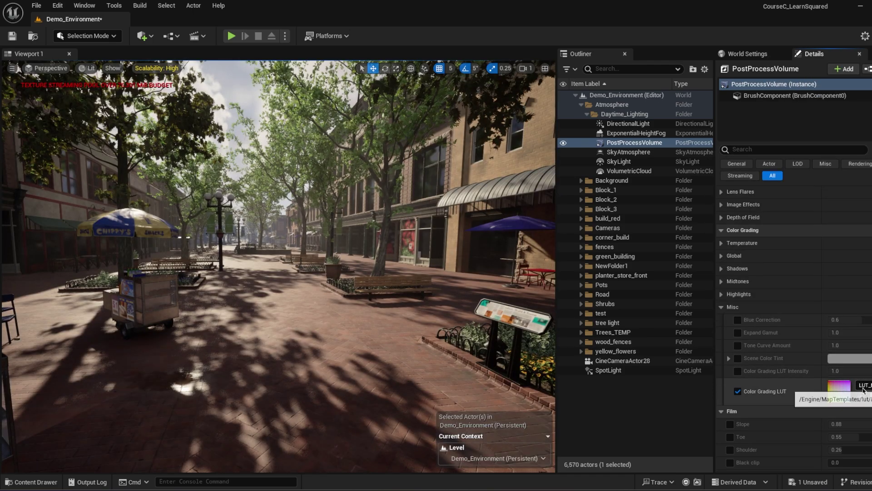
click(864, 385)
click(845, 342)
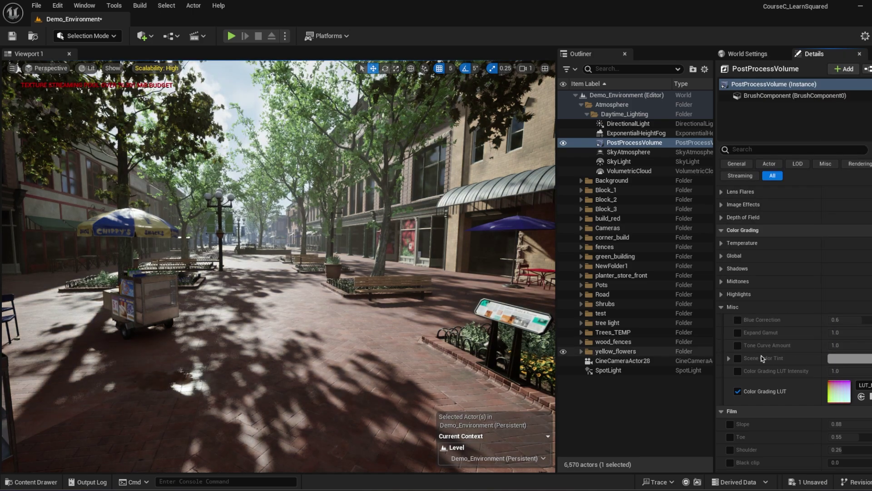
click(870, 391)
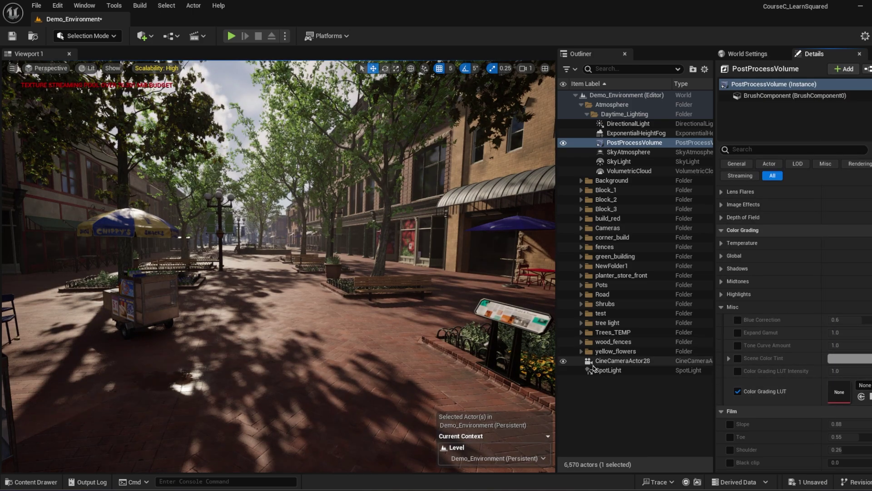
right_drag(545, 352, 616, 341)
right_drag(278, 266, 154, 195)
right_drag(296, 302, 345, 305)
right_drag(278, 266, 245, 266)
right_drag(334, 304, 442, 306)
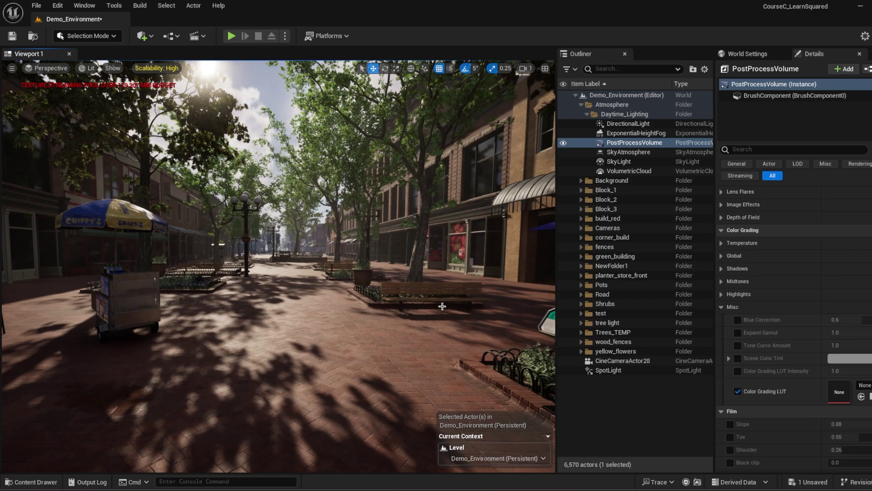
mouse_move(384, 285)
right_down()
mouse_move(454, 287)
mouse_move(384, 286)
right_up()
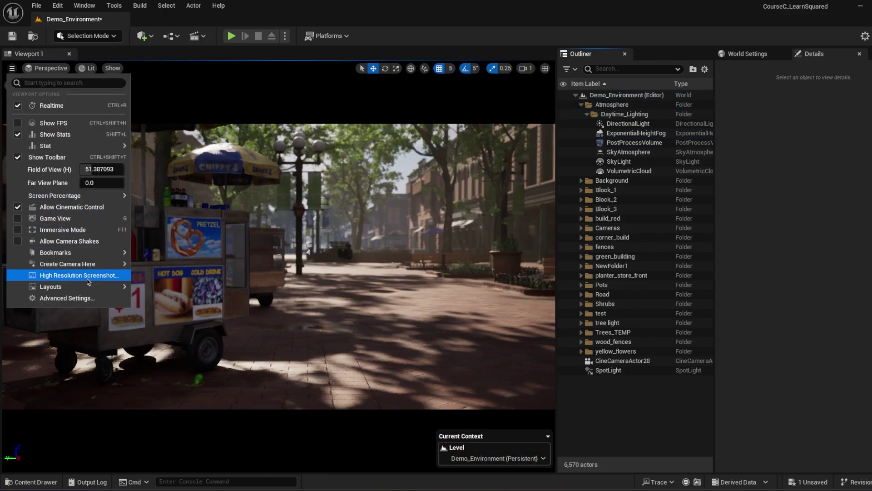
- Capture a high resolution screenshot of the CineCameraActor28 view with a size multiplier of 1.0
click(79, 275)
click(541, 312)
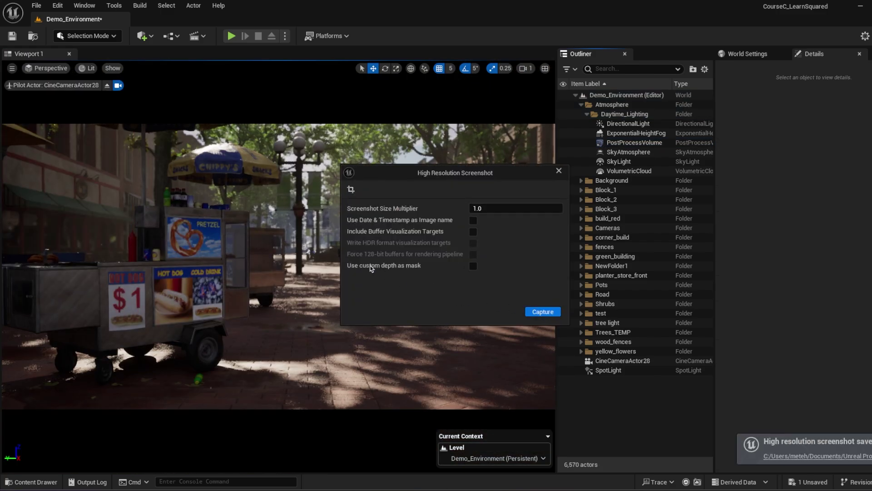
click(559, 171)
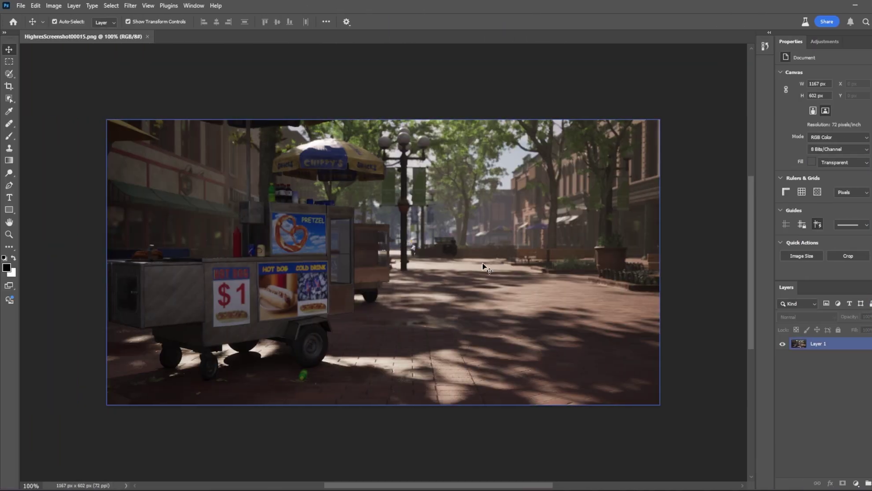
- In Photoshop, add a new empty layer and a Brightness/Contrast adjustment layer above the captured screenshot
click(676, 322)
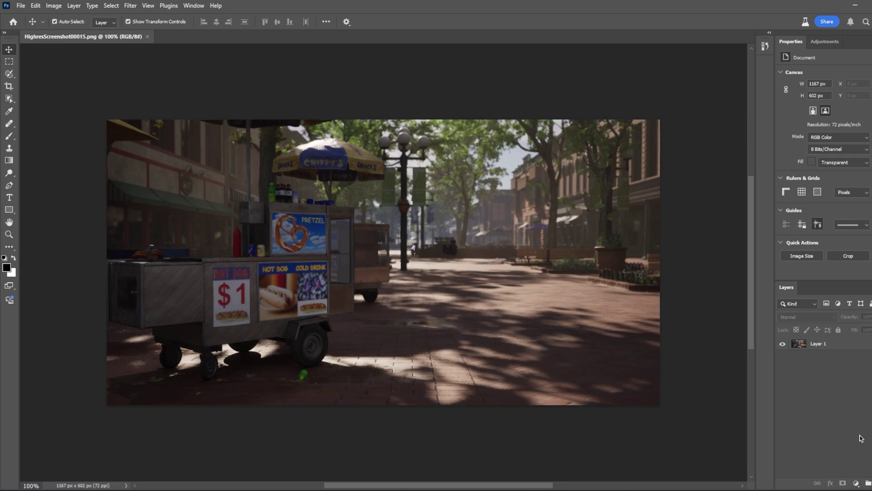
click(868, 484)
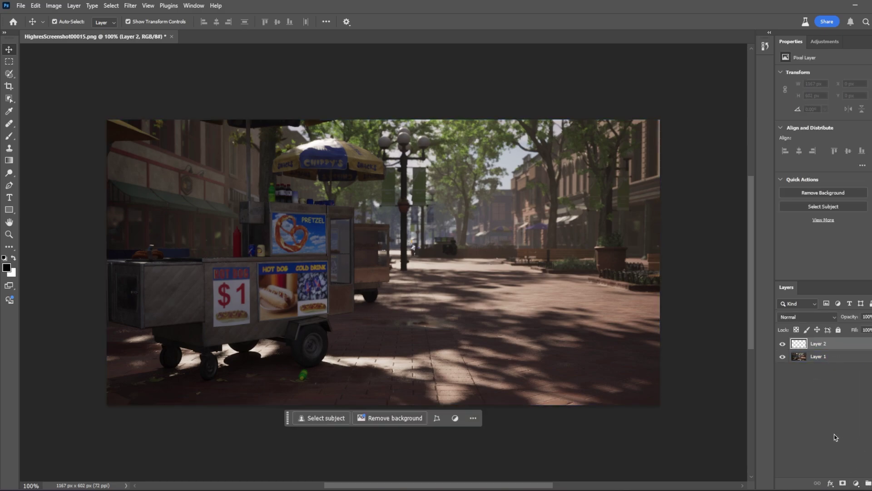
click(856, 482)
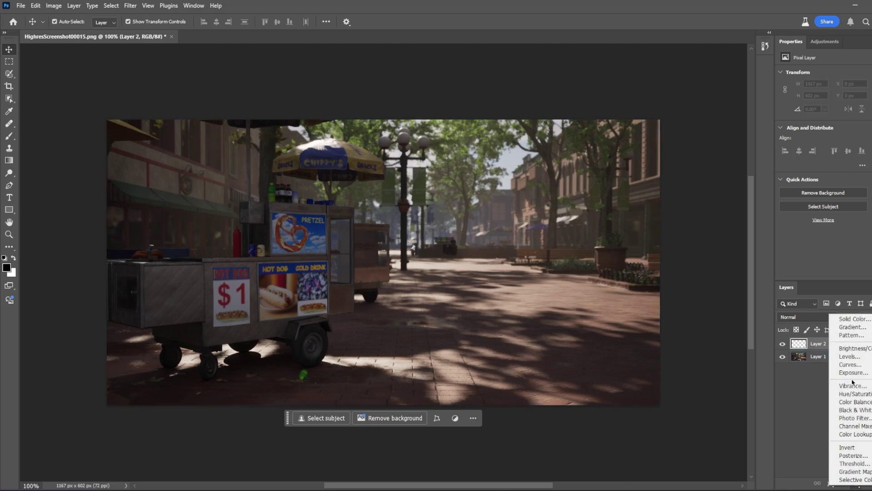
click(853, 348)
- Add Exposure, Hue/Saturation, Vibrance and Levels adjustment layers above the Brightness/Contrast layer
click(856, 482)
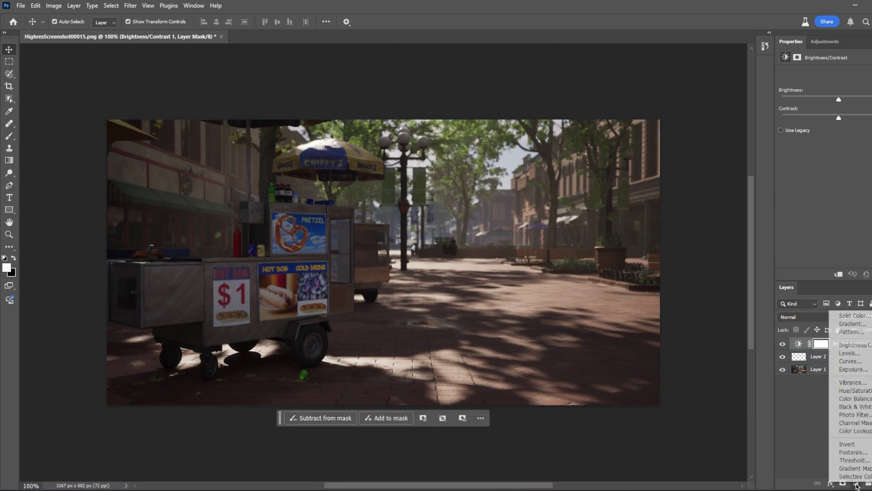
click(853, 369)
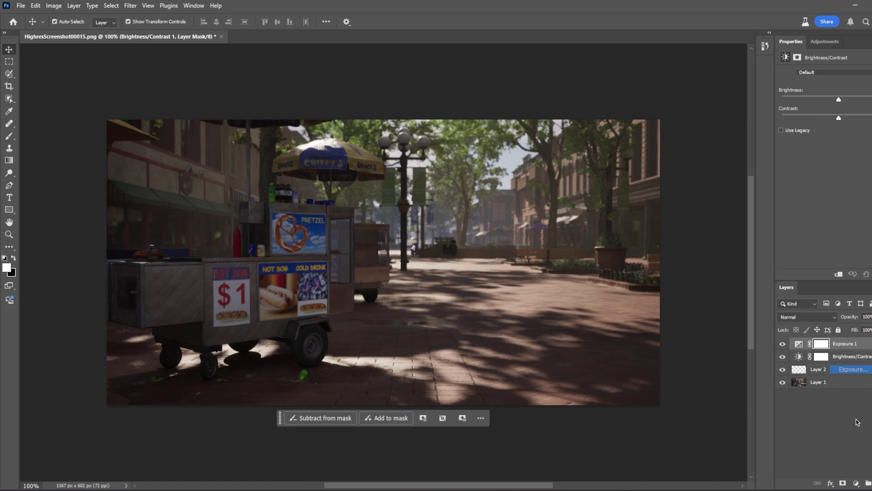
click(854, 482)
click(854, 391)
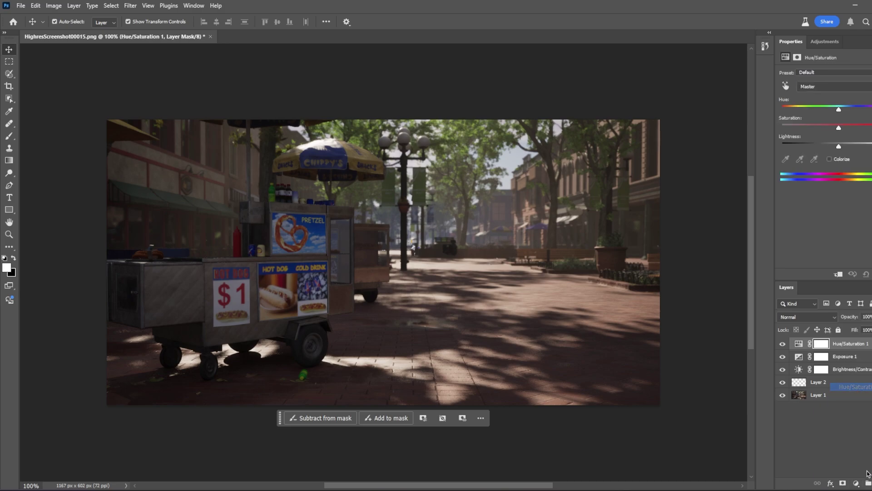
click(856, 483)
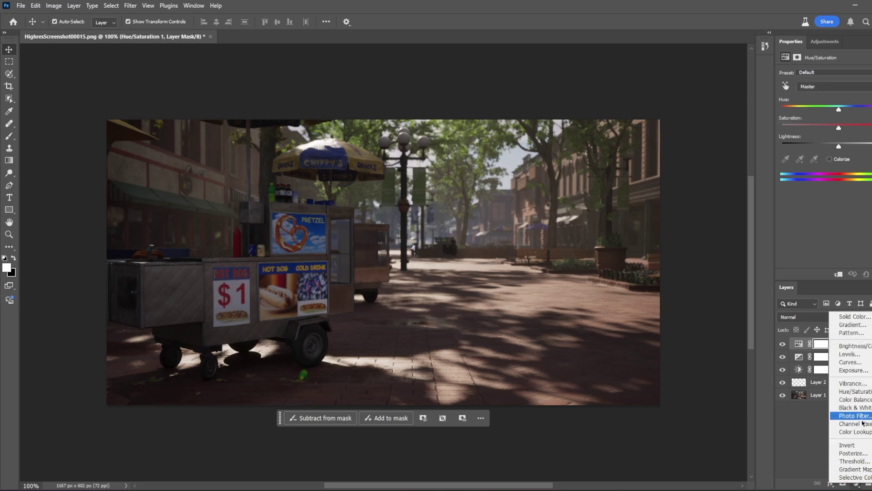
click(852, 383)
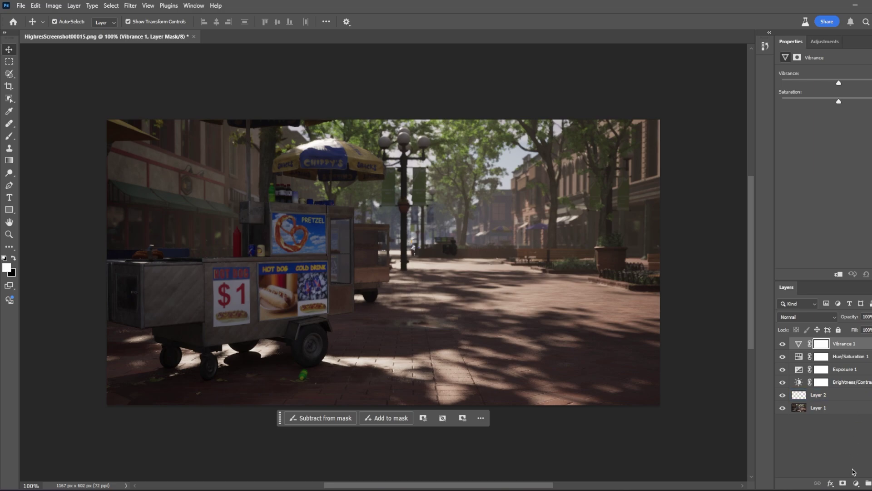
click(857, 485)
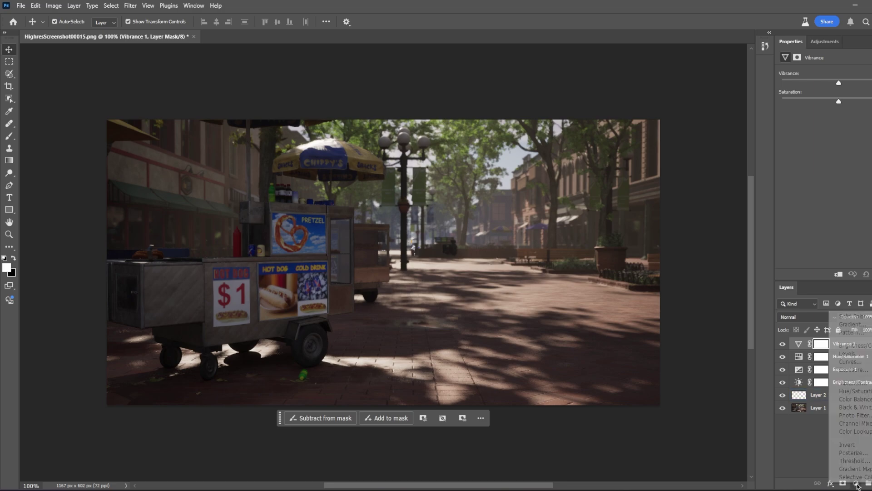
click(858, 355)
- Raise the brightness and slightly increase the contrast on the Brightness/Contrast adjustment layer
click(852, 395)
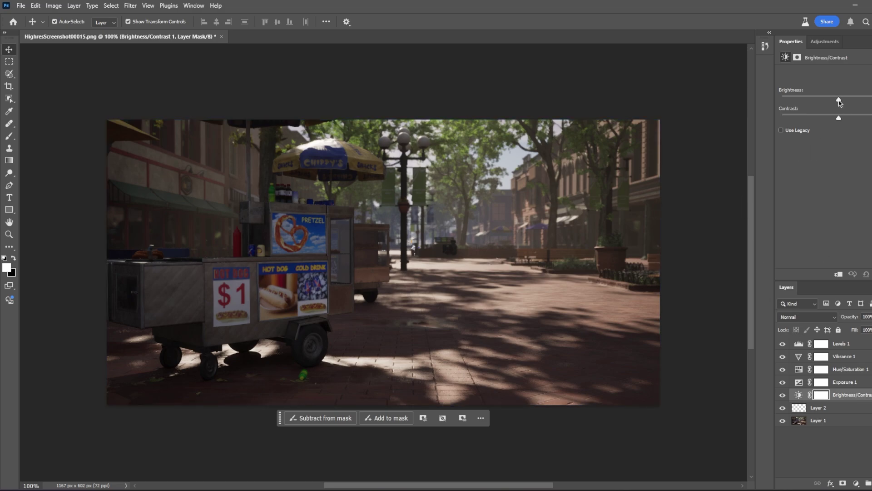
drag(840, 100, 859, 112)
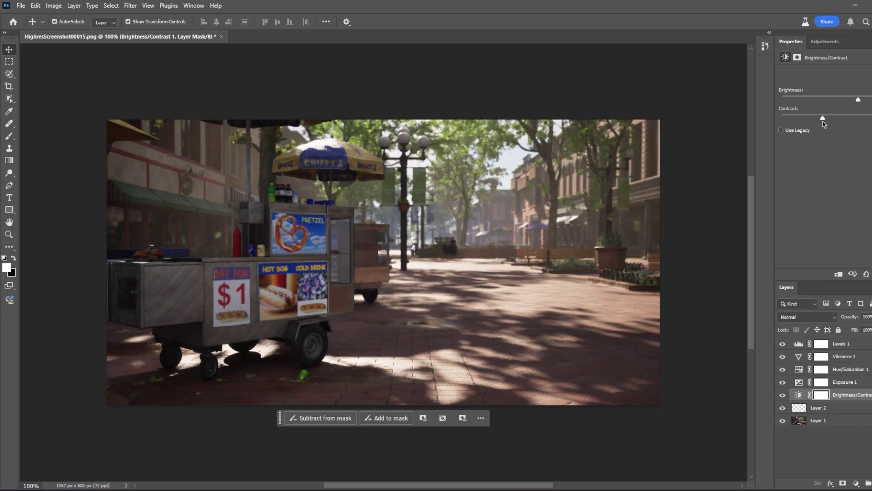
drag(852, 120, 846, 121)
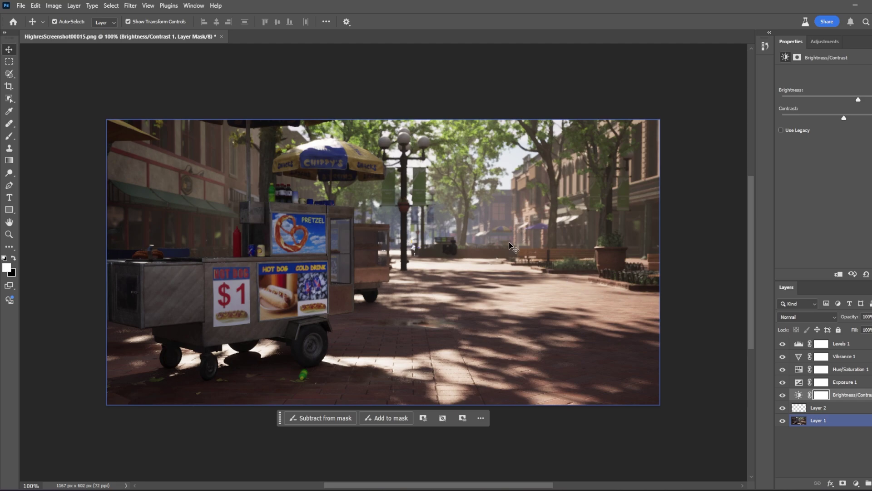
- Slightly lower the gamma correction on the Exposure adjustment layer to darken the image
click(841, 382)
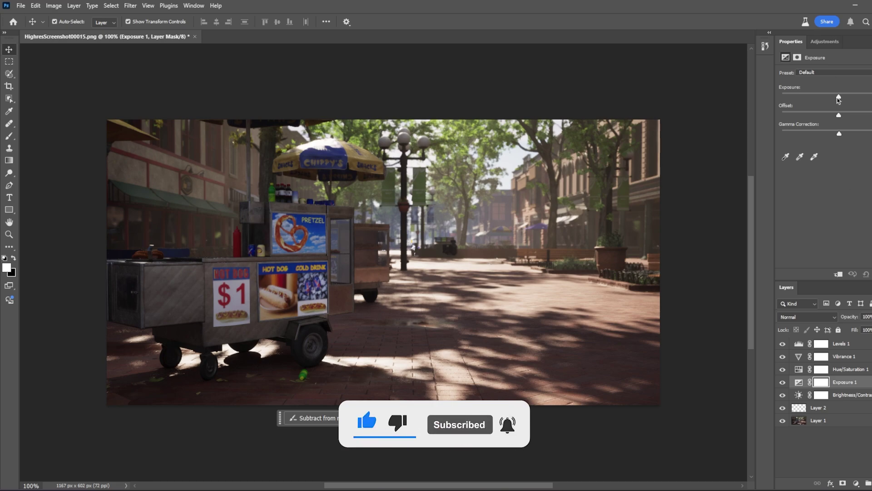
drag(839, 98, 846, 139)
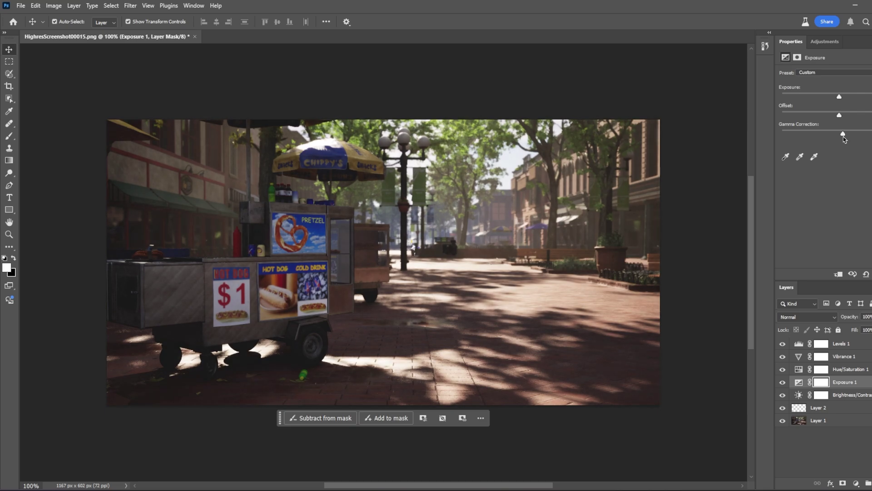
- Slightly raise the saturation on the Hue/Saturation adjustment layer, and undo a trial hue shift
click(865, 369)
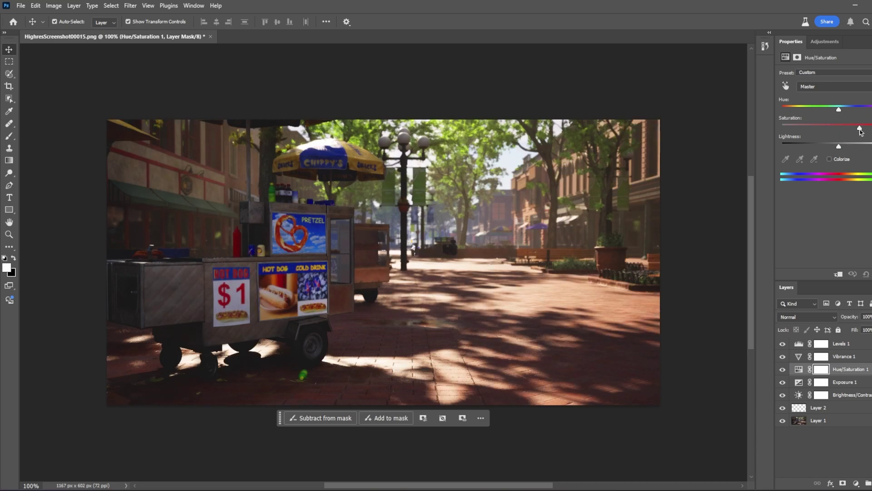
drag(851, 132, 839, 146)
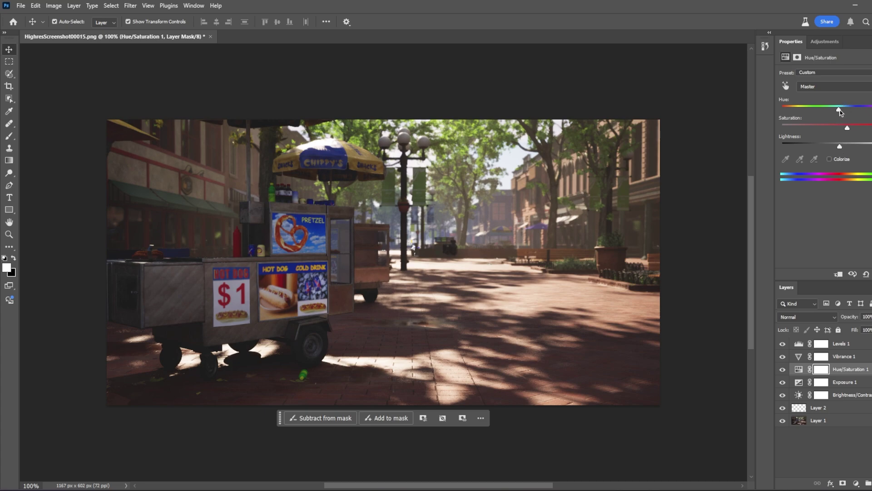
drag(840, 112, 871, 113)
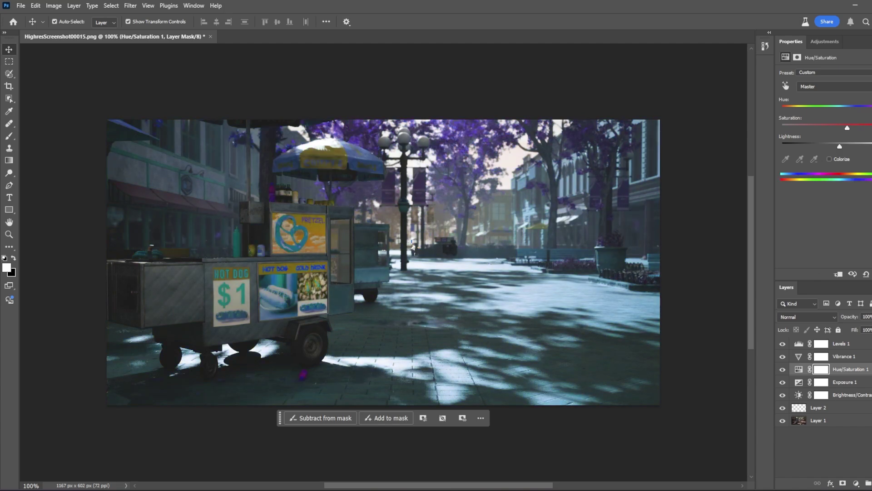
key(ctrl+z)
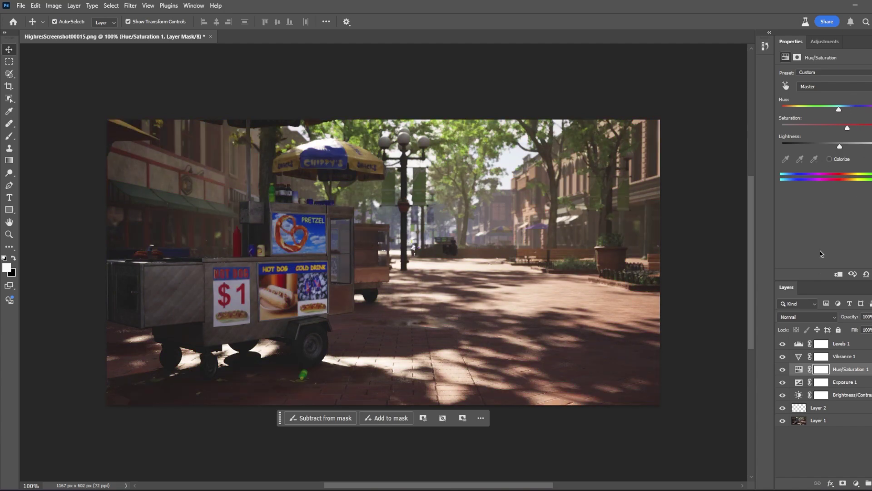
- Slightly raise the colour intensity on the Vibrance adjustment layer and try the midtone slider on the Levels layer, keeping it at 1.00
click(851, 357)
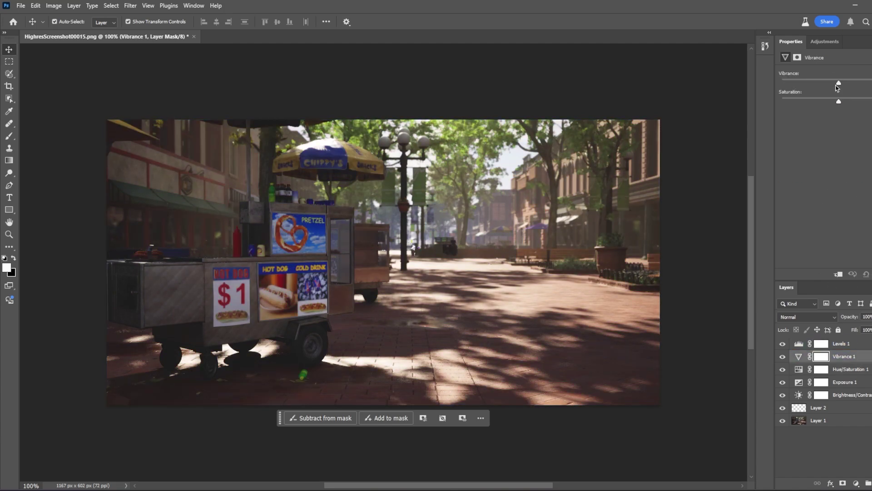
drag(840, 86, 849, 104)
click(842, 344)
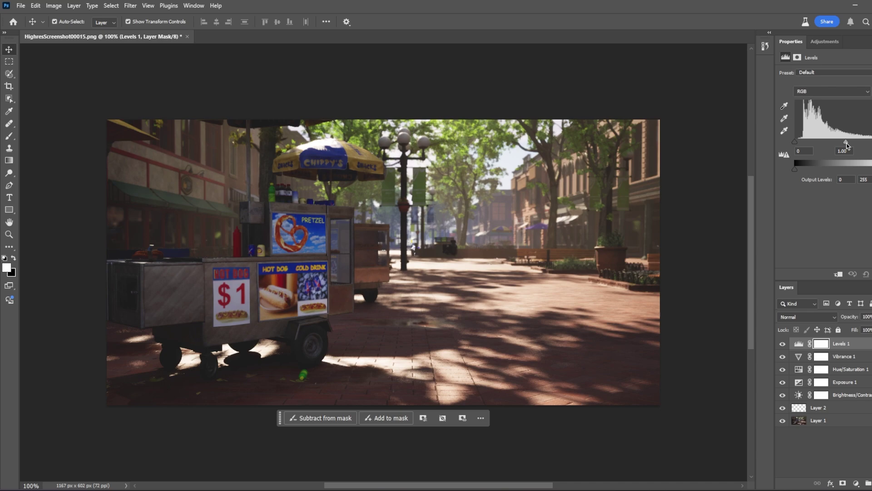
drag(846, 144, 846, 145)
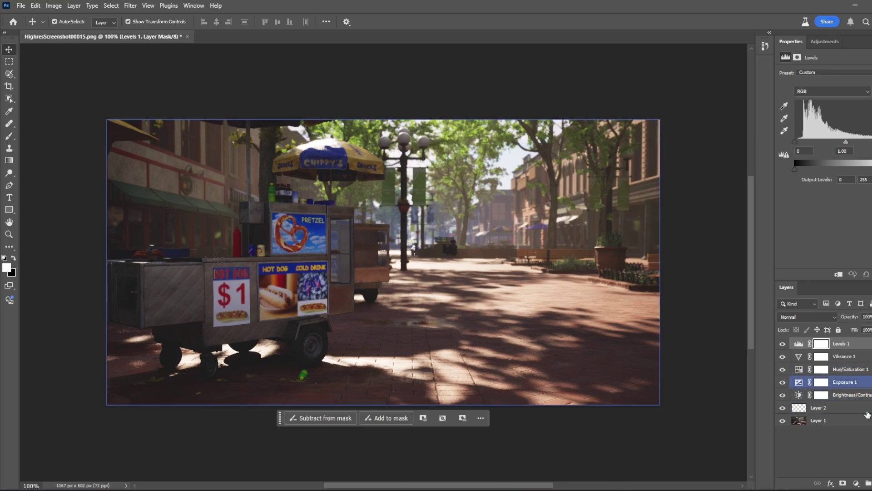
- Add a Color Balance adjustment layer directly above Layer 2 and shift its midtones slightly toward cyan and blue
click(852, 411)
click(857, 484)
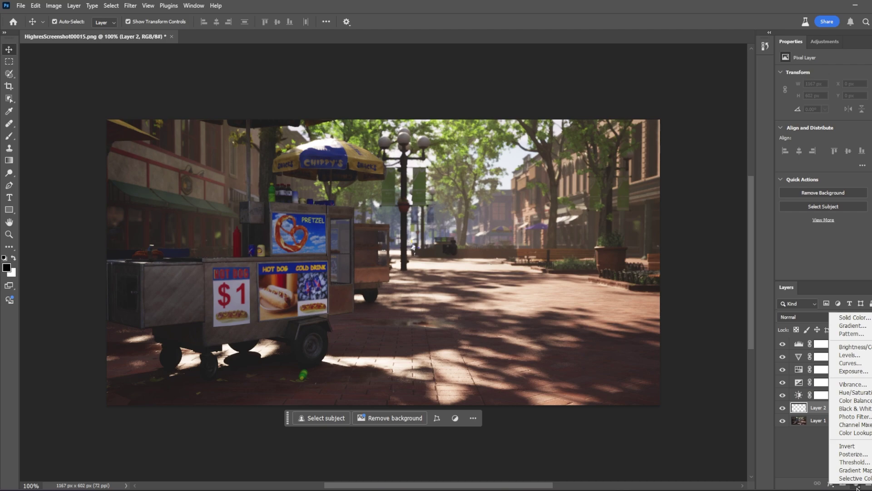
click(848, 401)
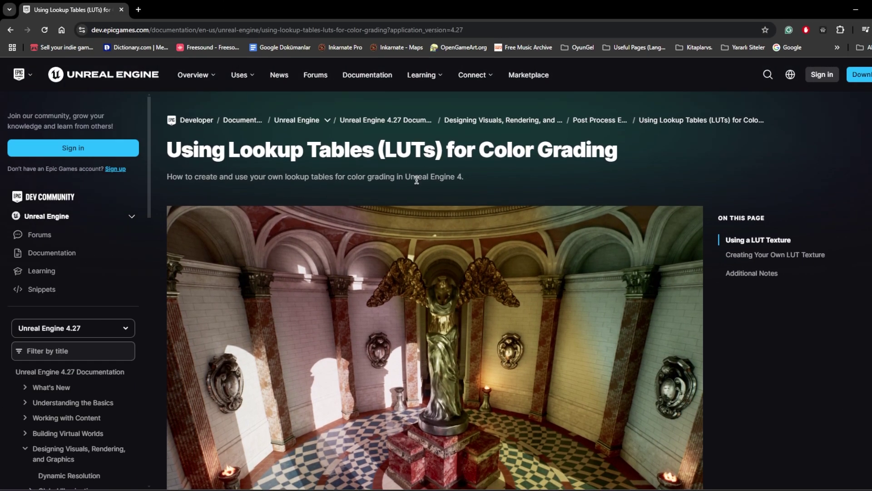
- Switch to the browser and review Epic's LUT documentation, examining the Color Neutral LUT and the neutral versus sepia comparison
scroll(571, 254, down, 6)
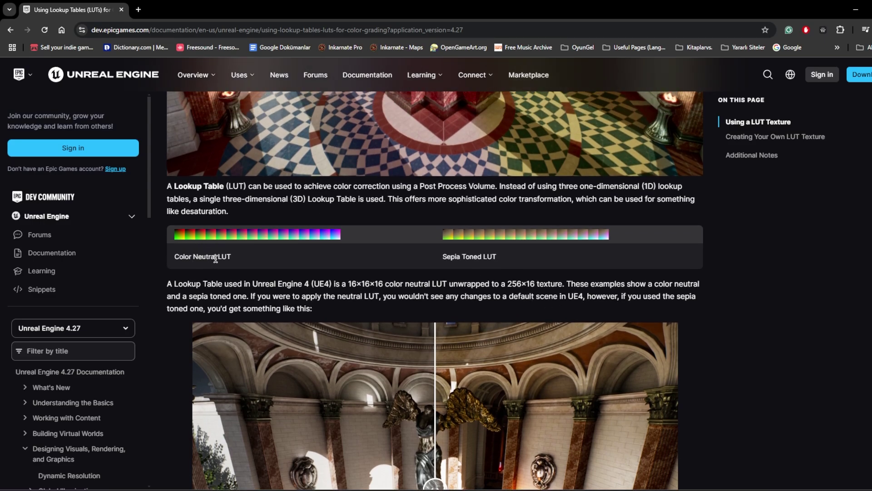
drag(231, 257, 175, 258)
click(264, 260)
scroll(269, 237, down, 5)
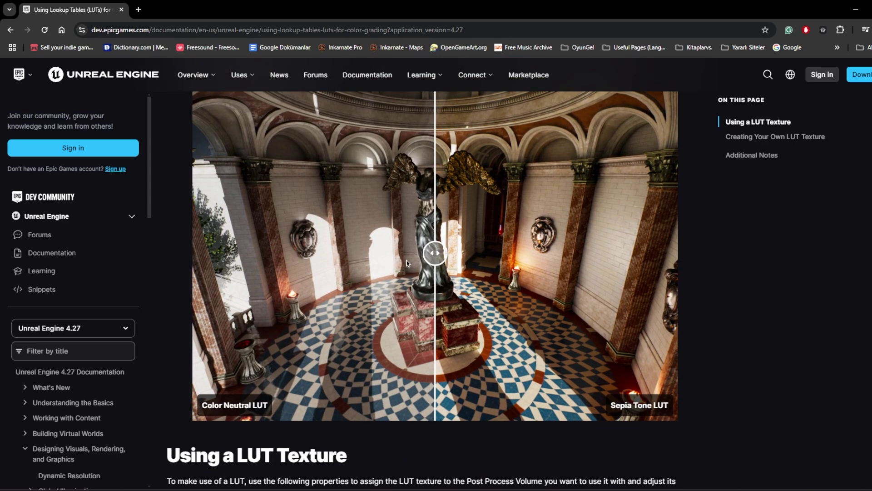
drag(428, 254, 420, 270)
scroll(421, 270, up, 4)
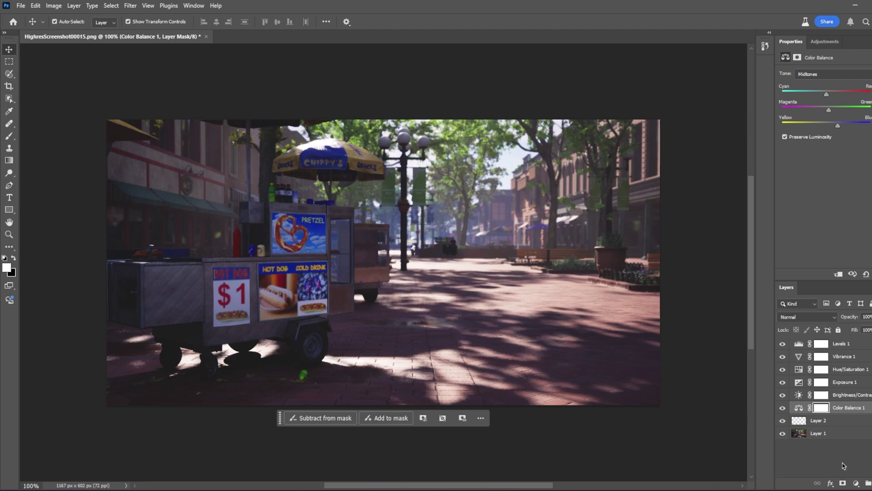
- Open colorneutral.png in Photoshop and copy Layer 2 with all six adjustment layers from the screenshot document into it
click(838, 462)
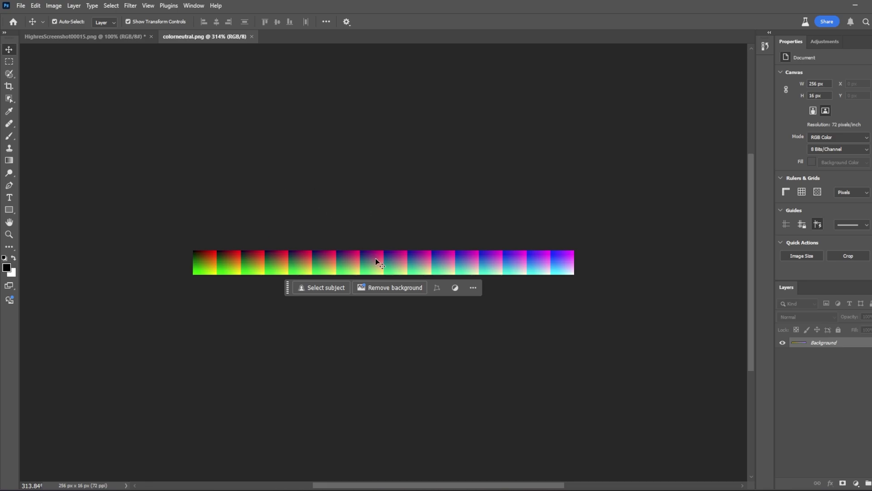
click(105, 38)
click(833, 421)
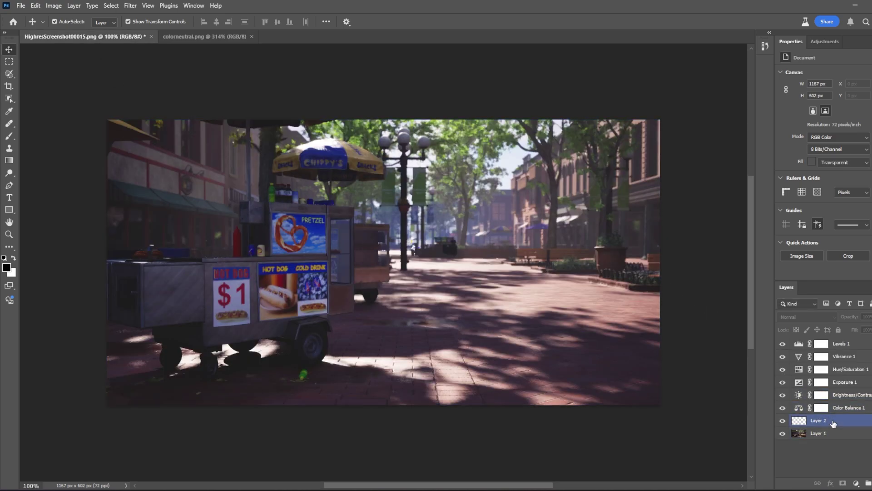
shift+click(846, 346)
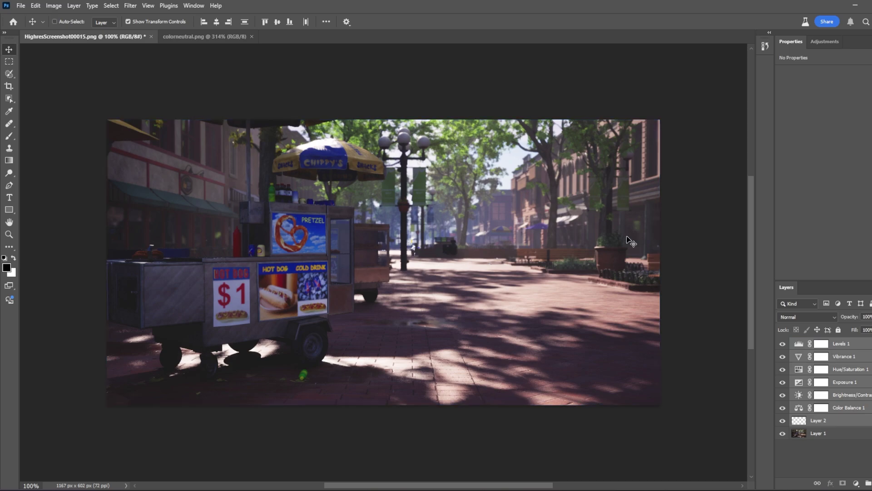
click(229, 36)
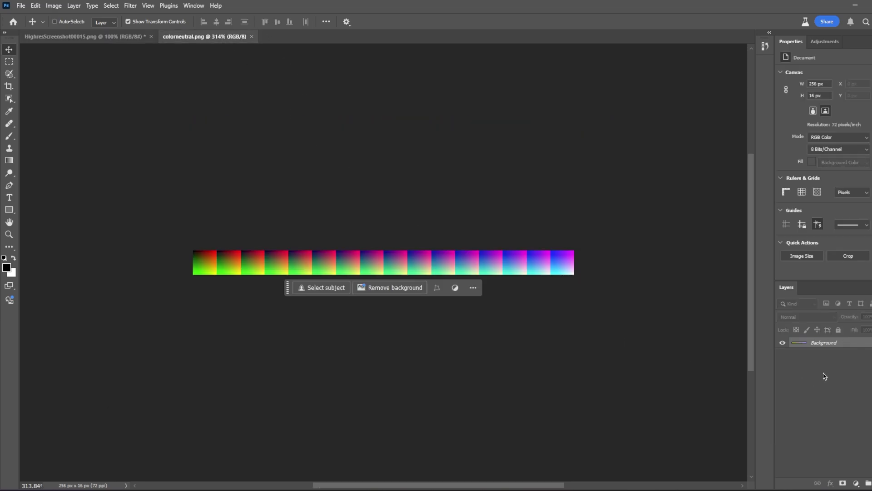
key(ctrl+v)
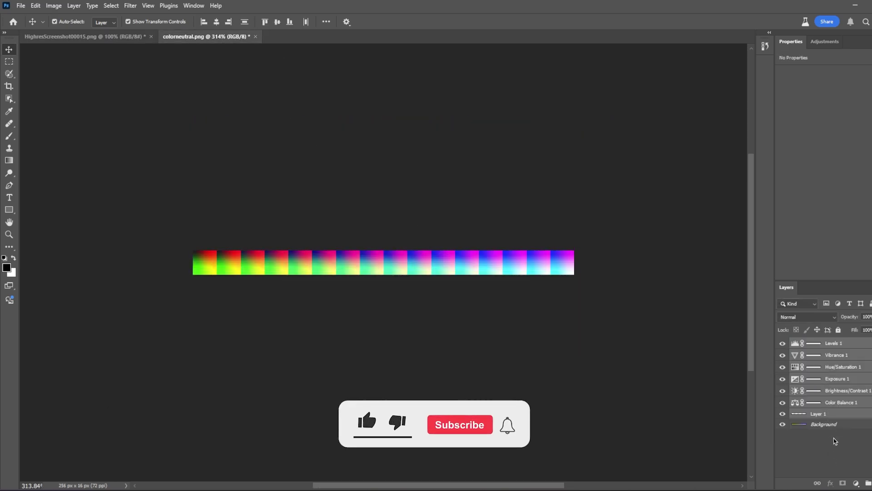
- Group the pasted layers in colorneutral.png and toggle the group's visibility to compare the graded and neutral LUT, leaving it visible
click(868, 483)
click(804, 363)
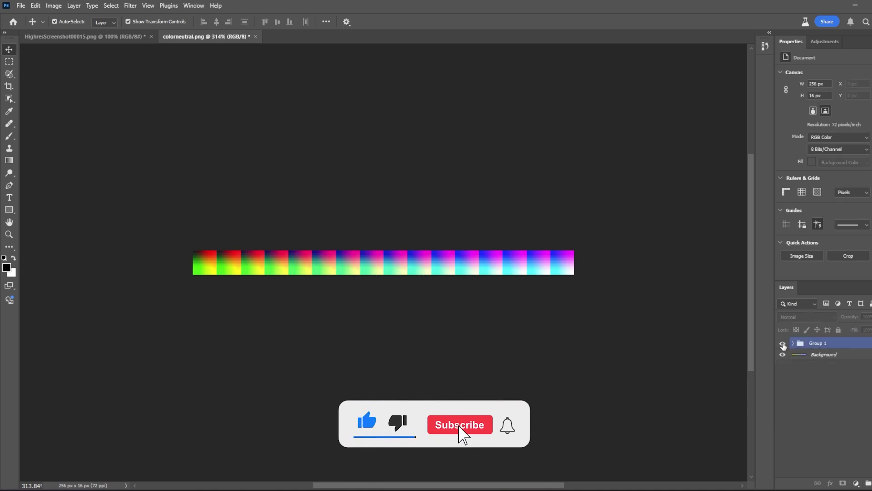
click(783, 344)
click(782, 343)
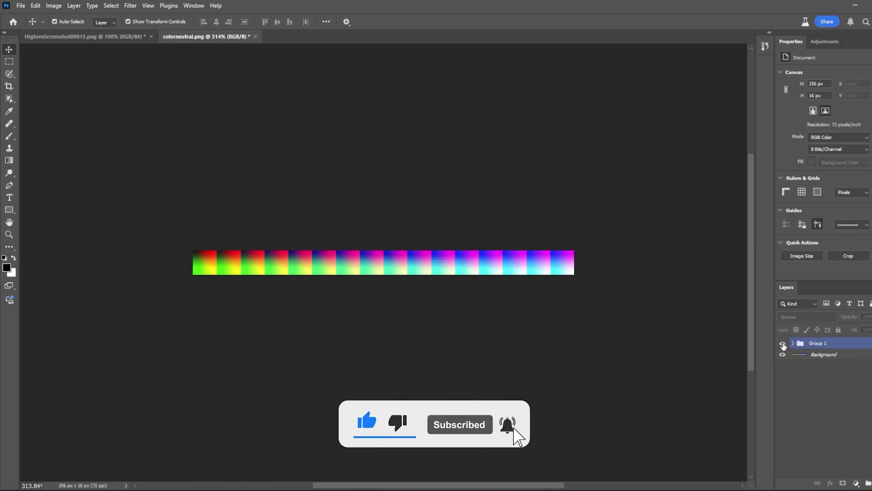
click(782, 343)
click(782, 343)
click(782, 344)
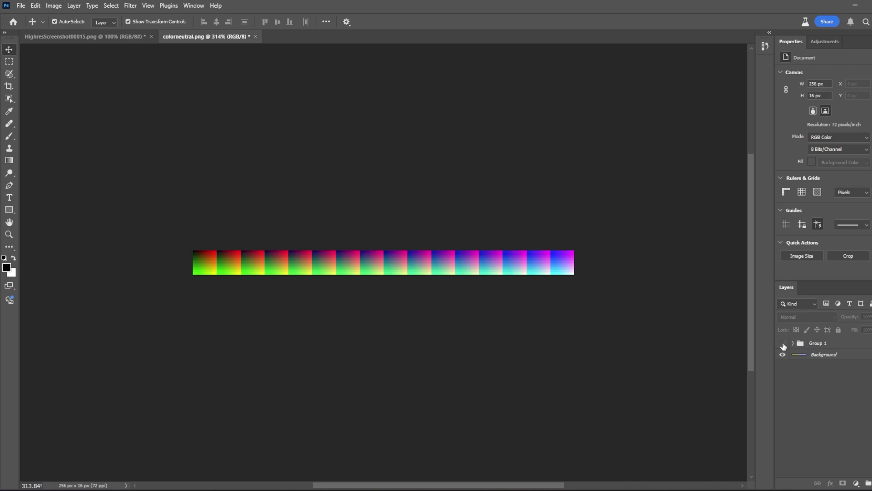
click(782, 343)
click(800, 396)
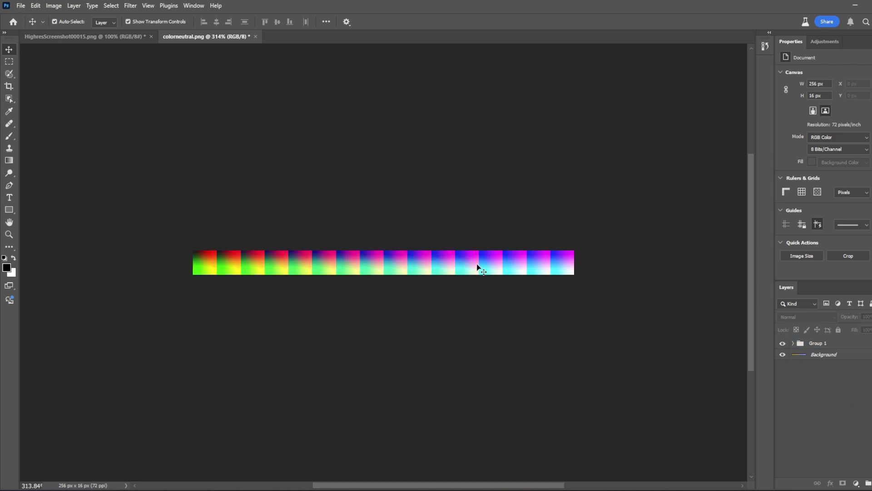
- Export the graded colorneutral image at 256 x 16 px as myownLUT using Export As
click(19, 6)
mouse_move(110, 176)
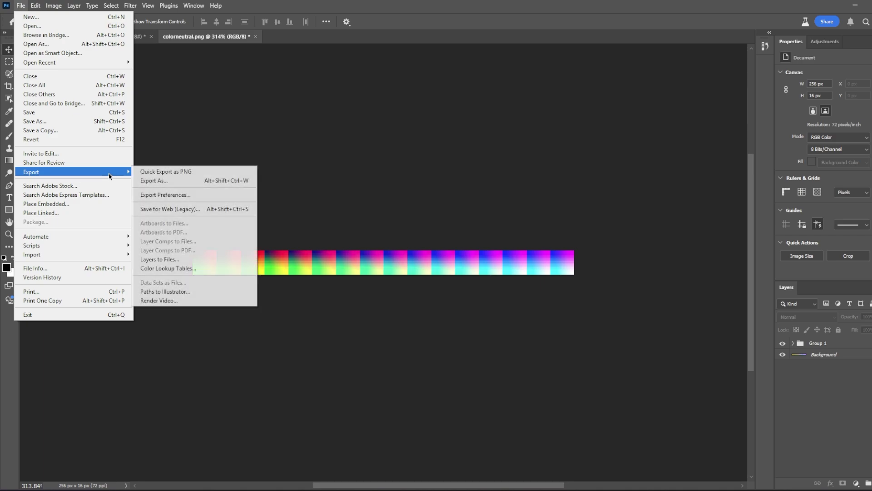
click(154, 180)
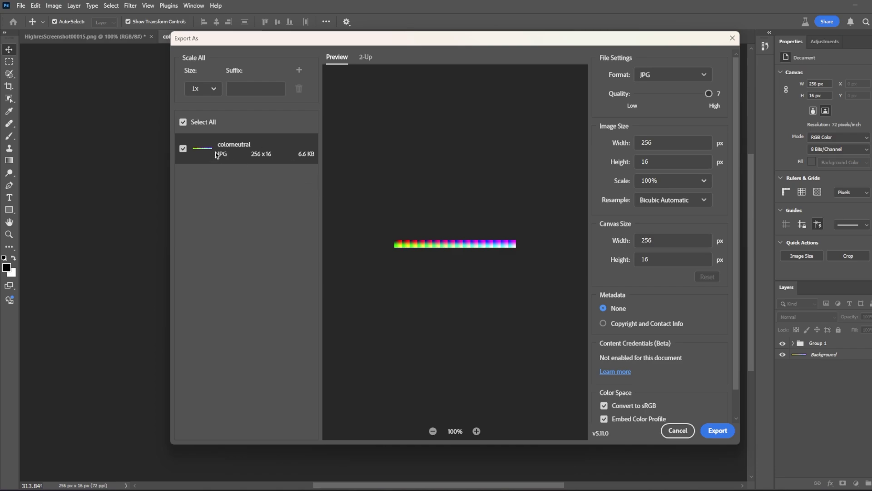
key(Escape)
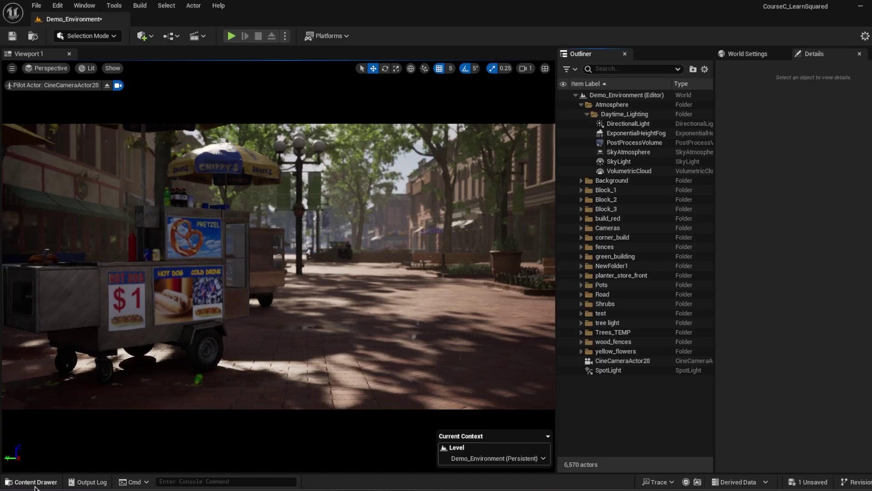
- Switch to Unreal Editor, create a LUTs folder inside the Content folder, and import the myownLUT image into it
click(31, 482)
click(40, 399)
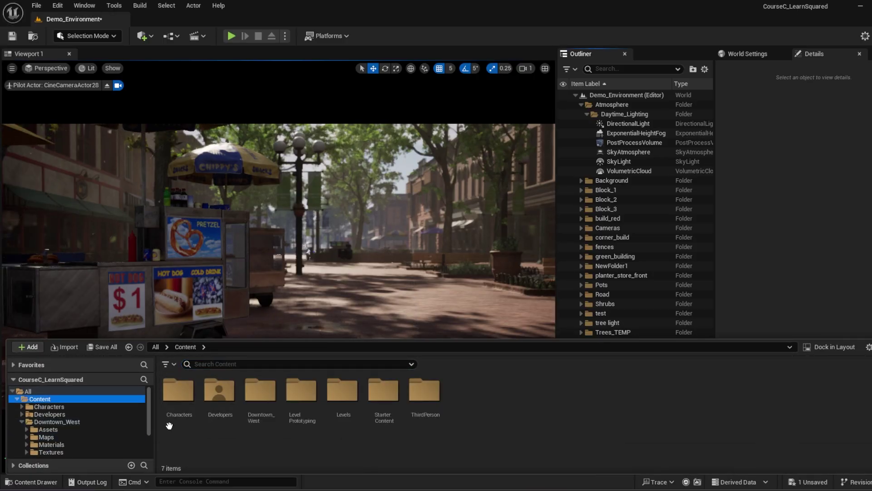
right_click(317, 450)
click(383, 390)
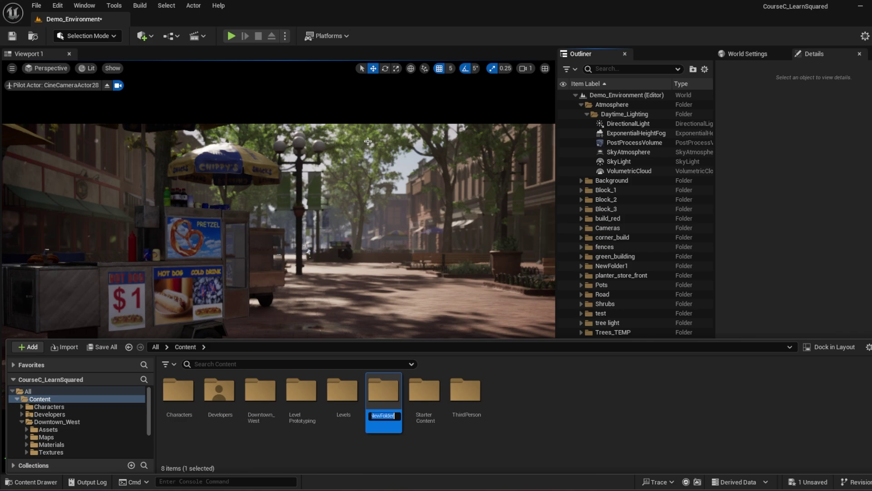
double_click(384, 390)
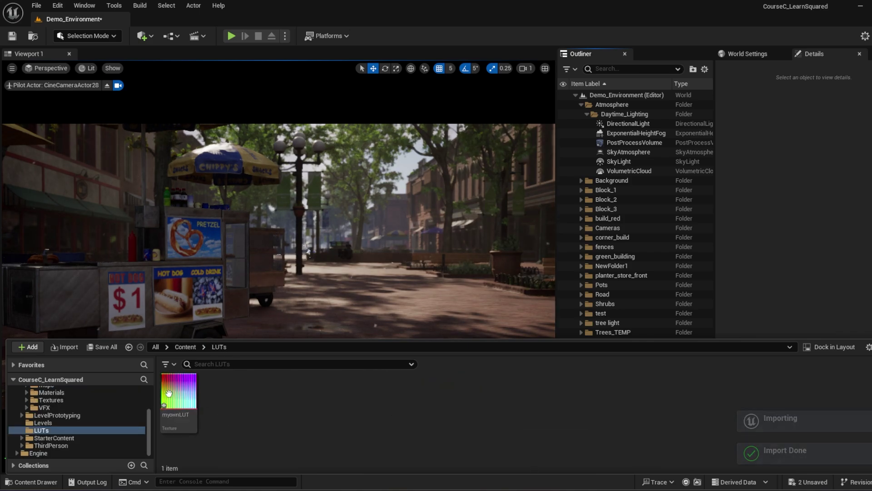
- Set the myownLUT texture's compression to HDR High Precision (RGBA32F), save the texture, and close its editor
click(173, 397)
key(Return)
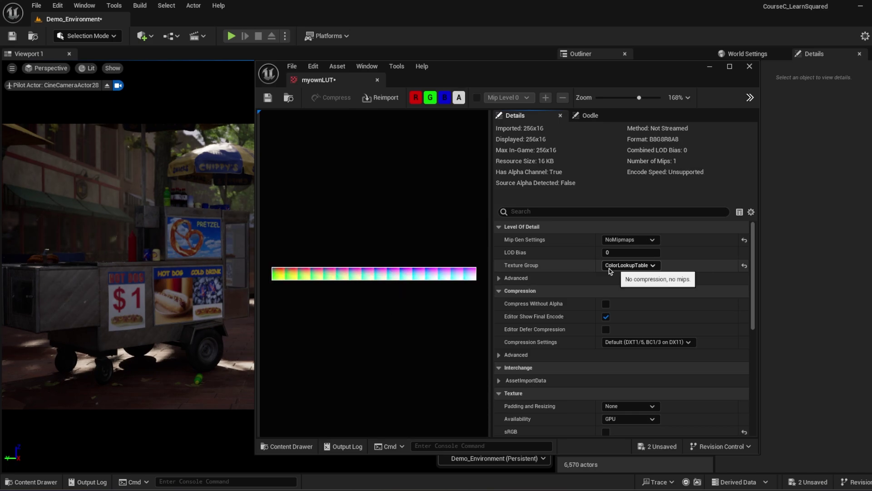
click(662, 345)
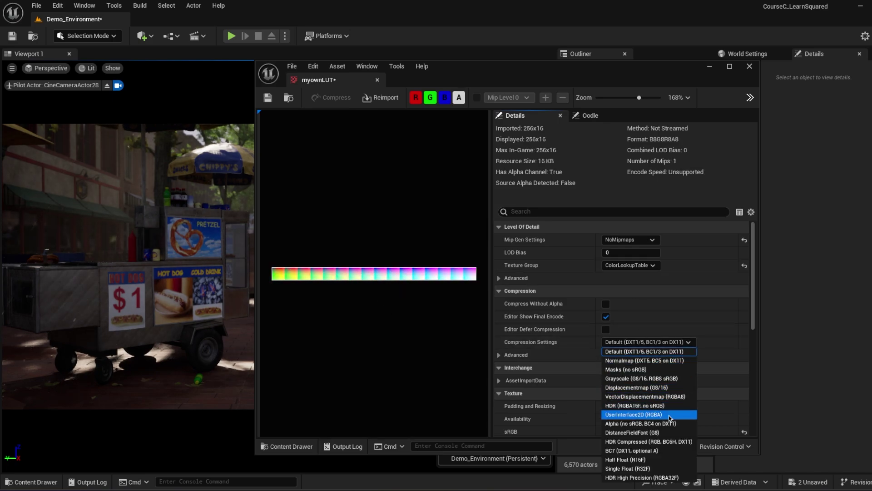
click(645, 478)
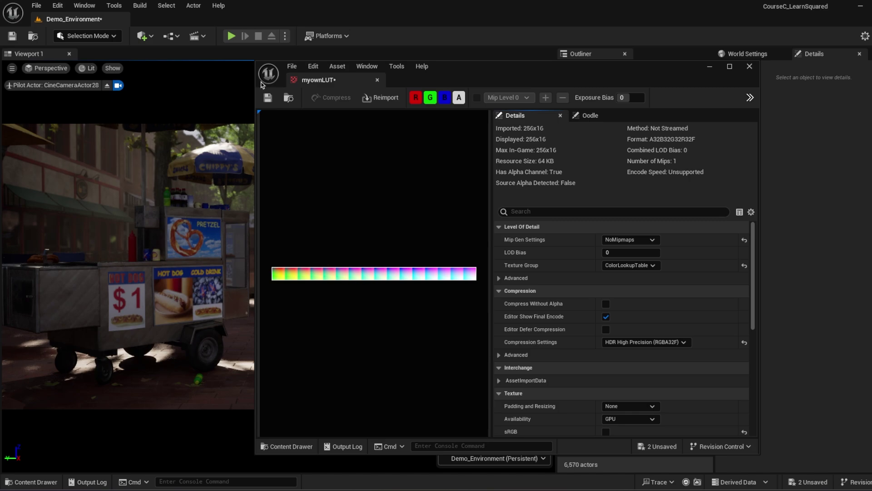
click(267, 97)
click(377, 80)
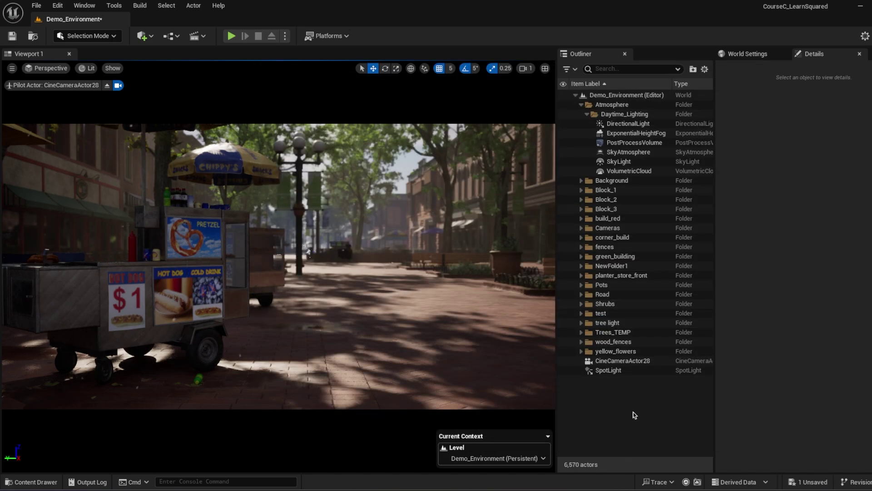
- Assign the myownLUT texture as the PostProcessVolume's Color Grading LUT, then deselect the volume to check the graded scene
click(634, 143)
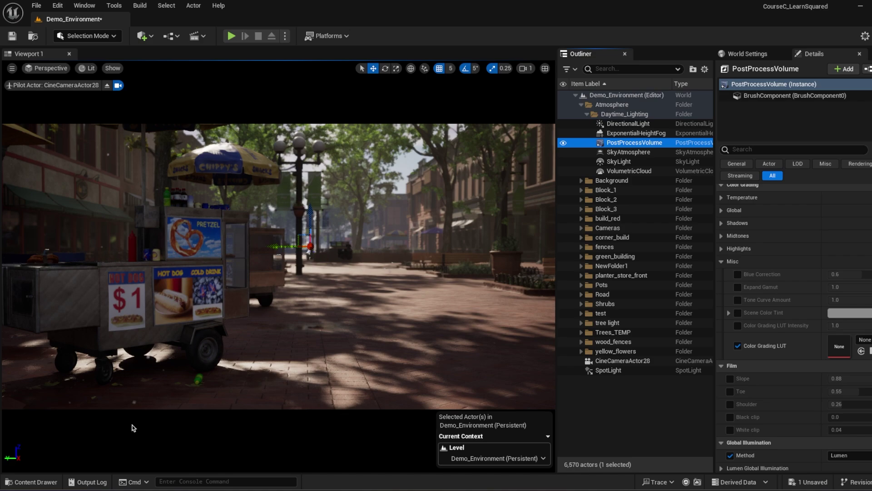
click(35, 481)
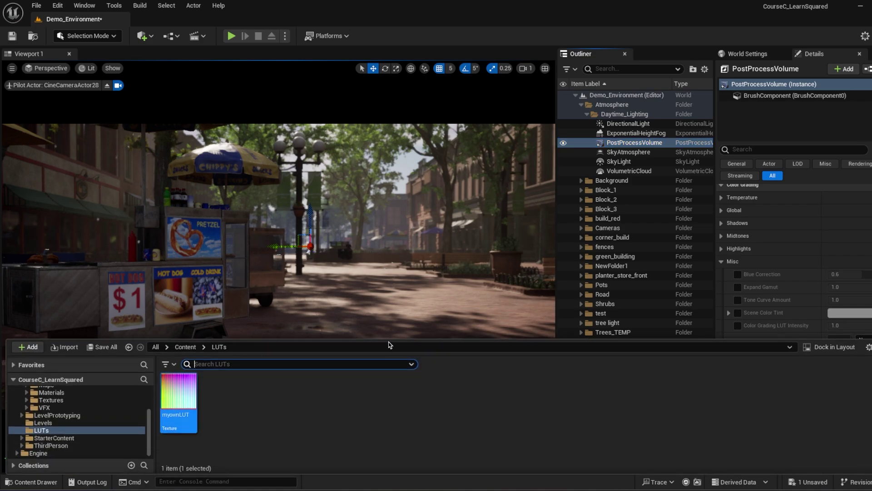
scroll(772, 272, down, 3)
drag(182, 400, 841, 284)
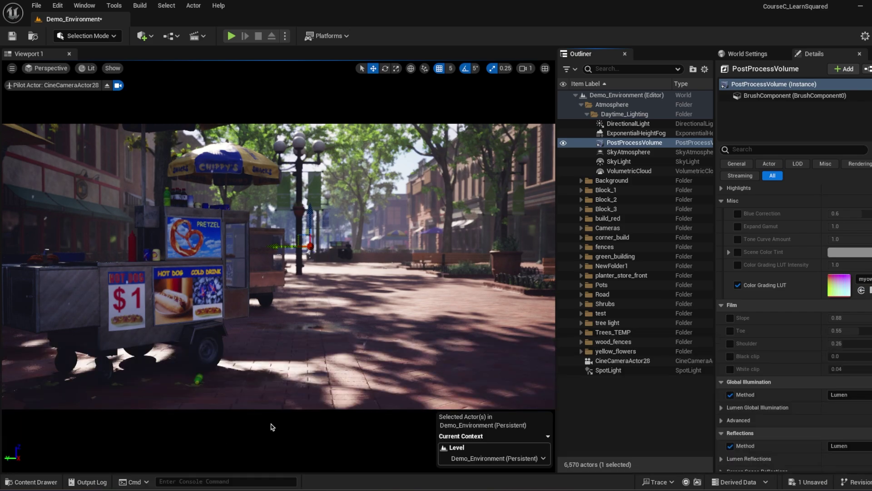
click(605, 413)
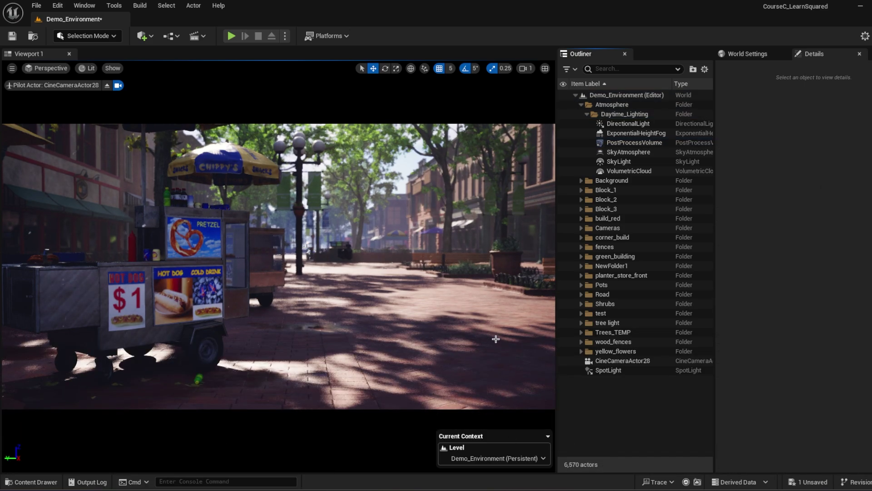
right_drag(495, 339, 541, 327)
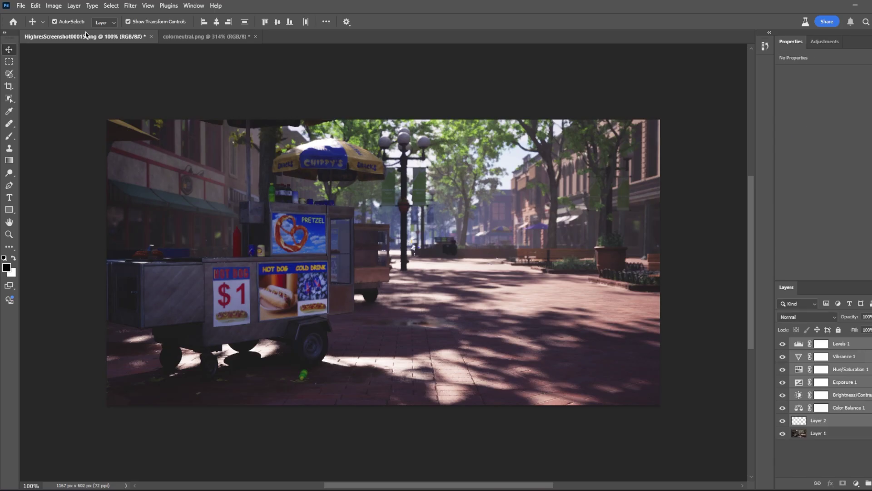